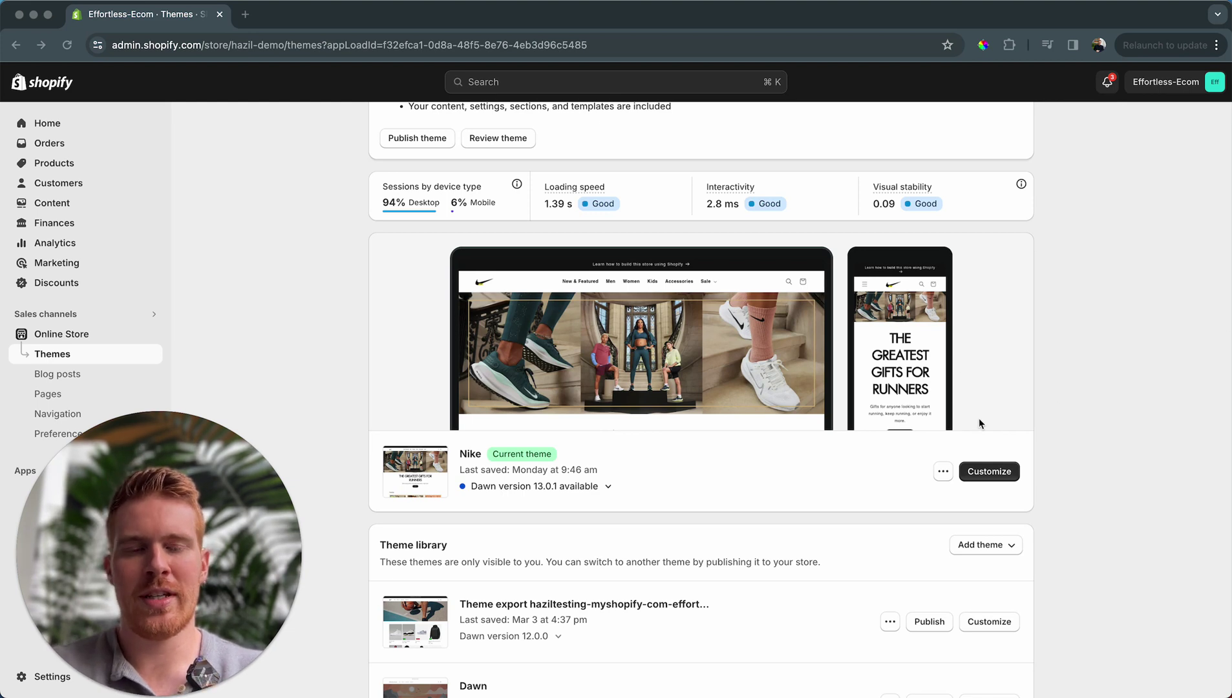
Step: Duplicate the current Nike theme into the theme library
scroll(957, 419, "down", 1)
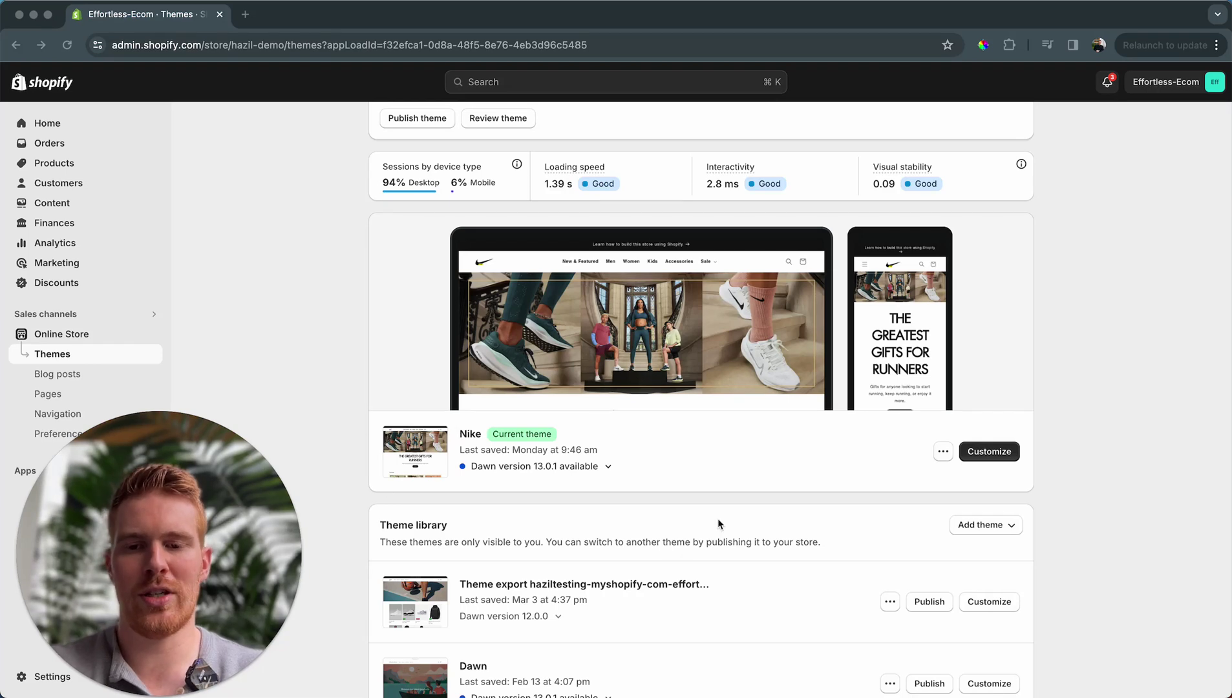
scroll(718, 523, "down", 1)
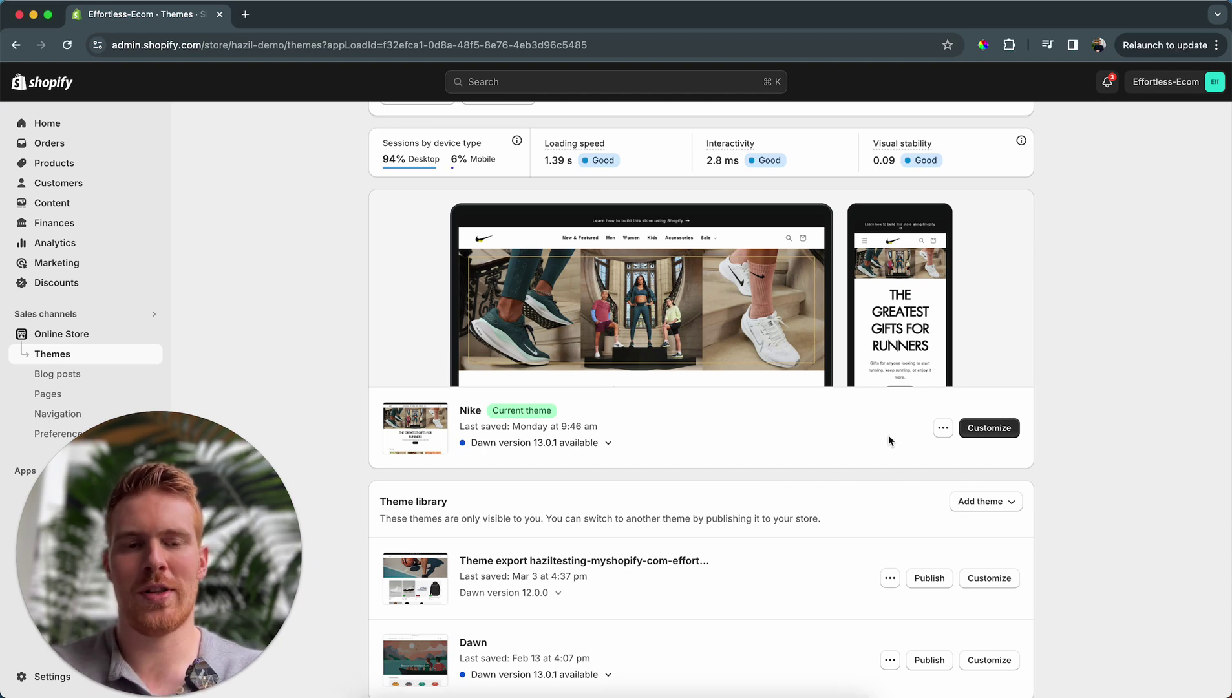
left_click(942, 429)
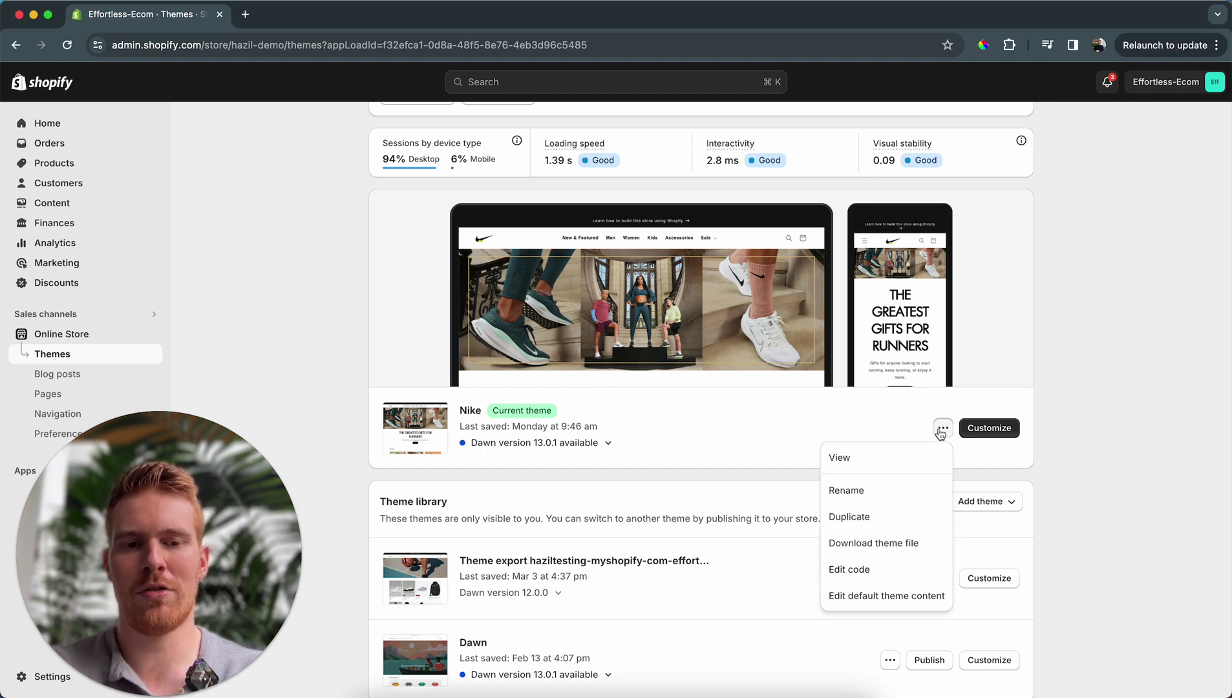
left_click(902, 519)
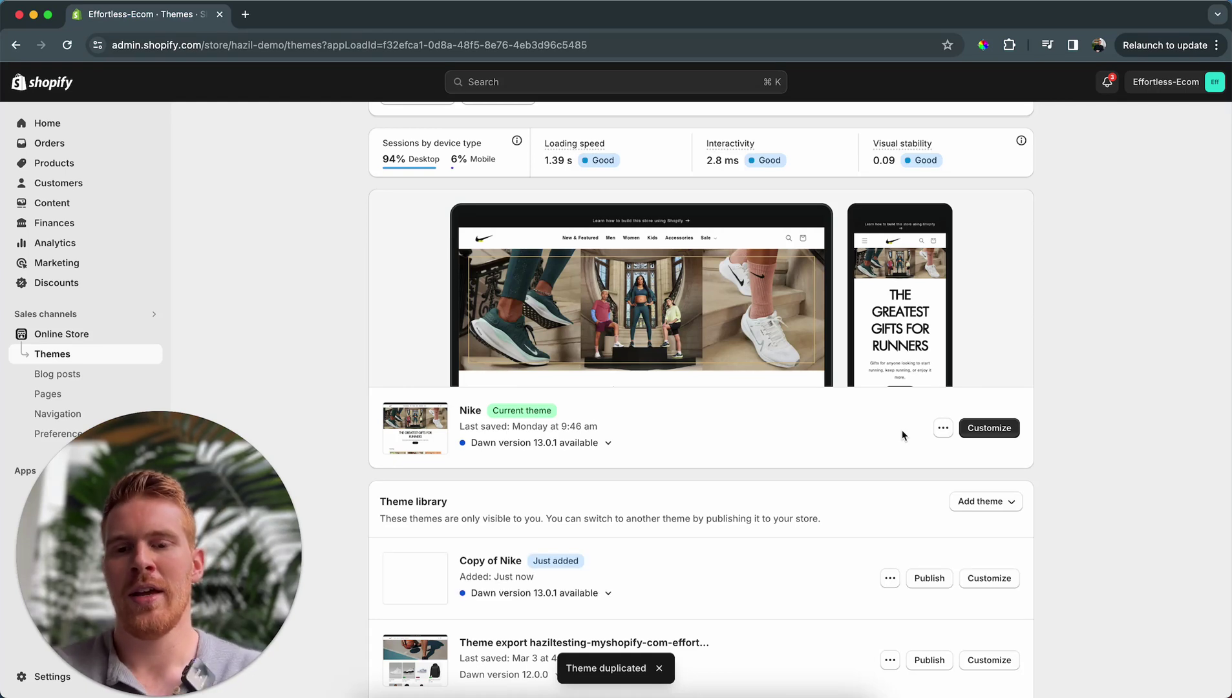
Step: Rename the duplicated Nike theme as "Nike | Font changes" and save the name
left_click(890, 578)
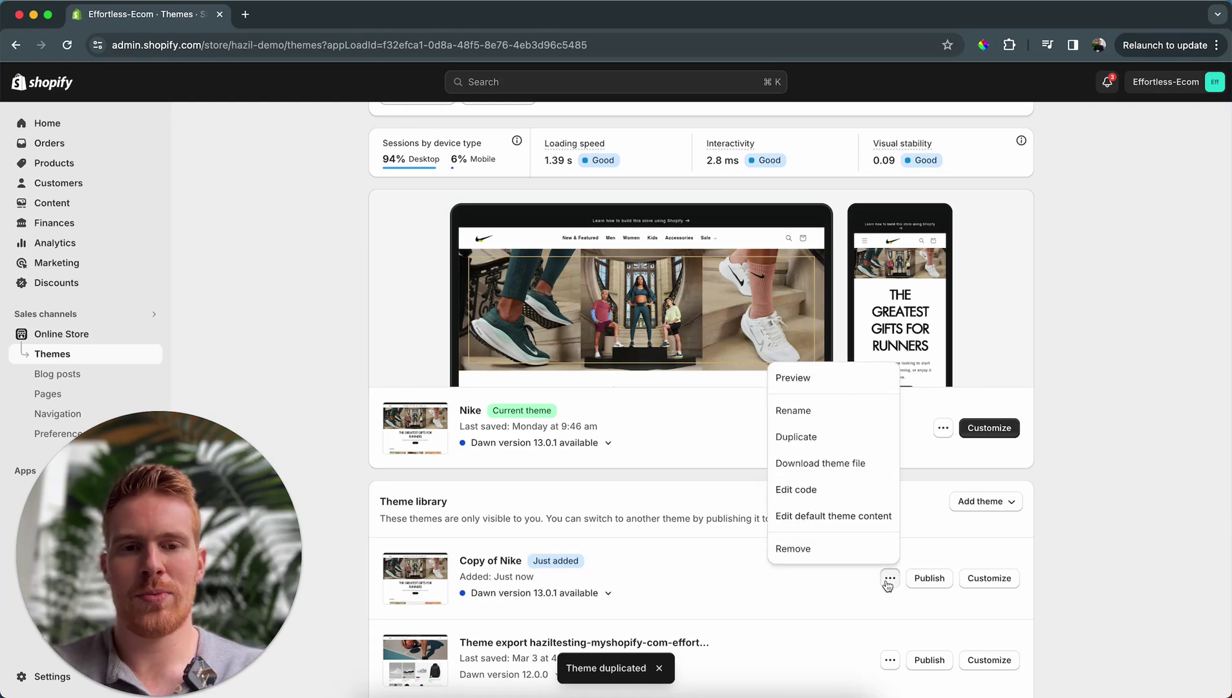
left_click(811, 408)
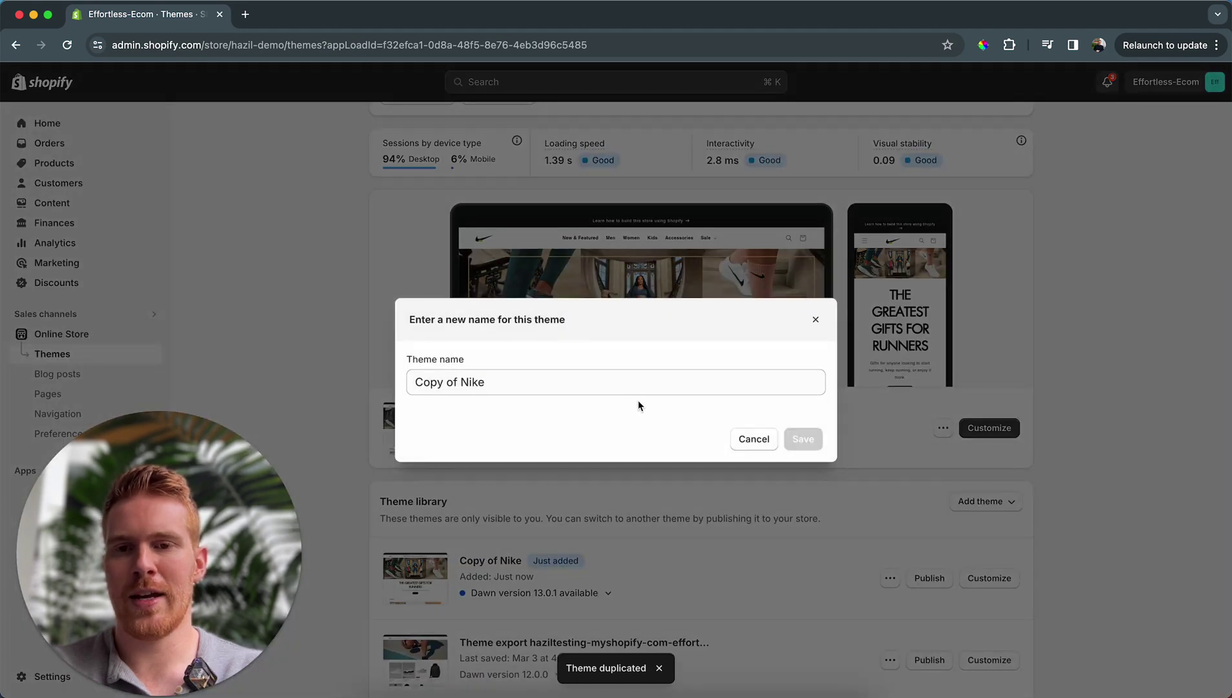
left_click(602, 391)
key("super+Left")
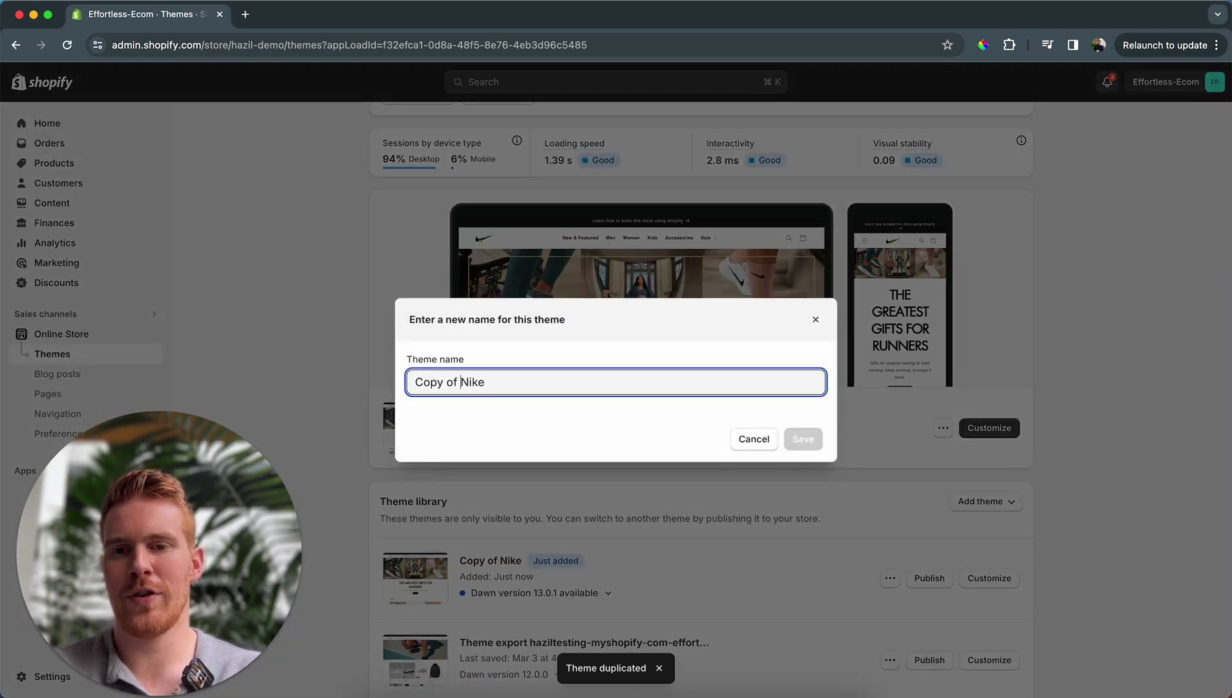
key("shift+Right")
key("shift+Right")
key("shift+Right")
key("shift+Right")
key("shift+Right")
key("shift+Right")
key("shift+Right")
key("shift+Right")
key("BackSpace")
key("super+Right")
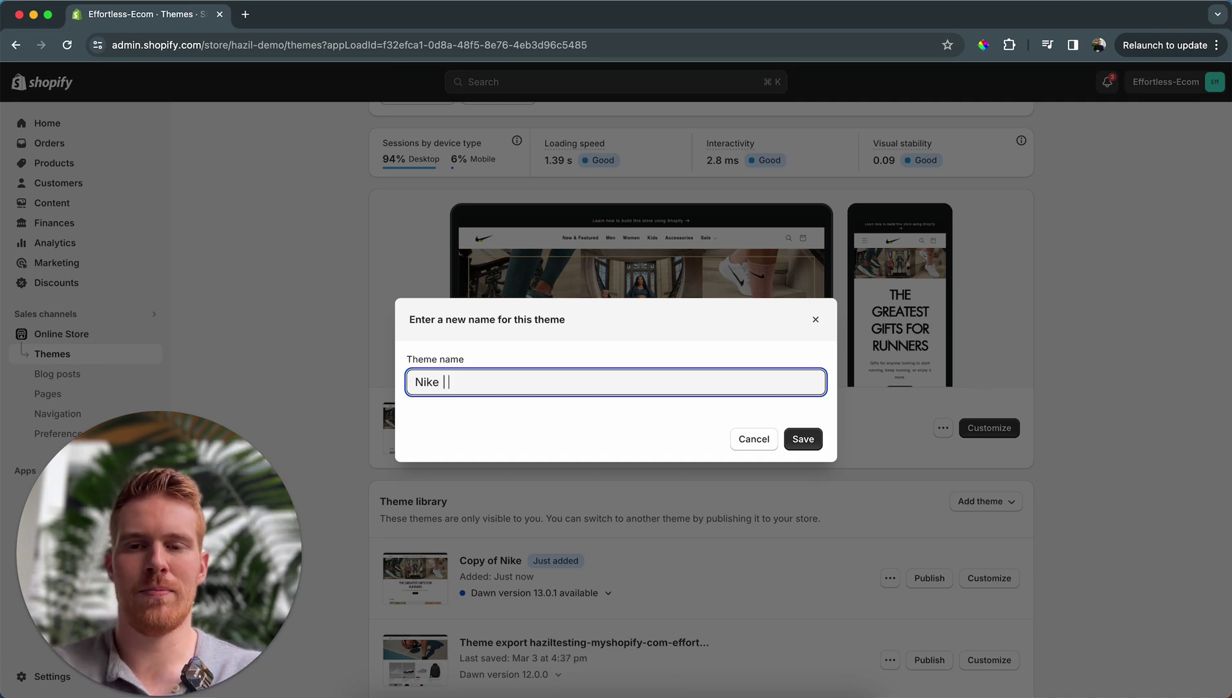
type("| Font c")
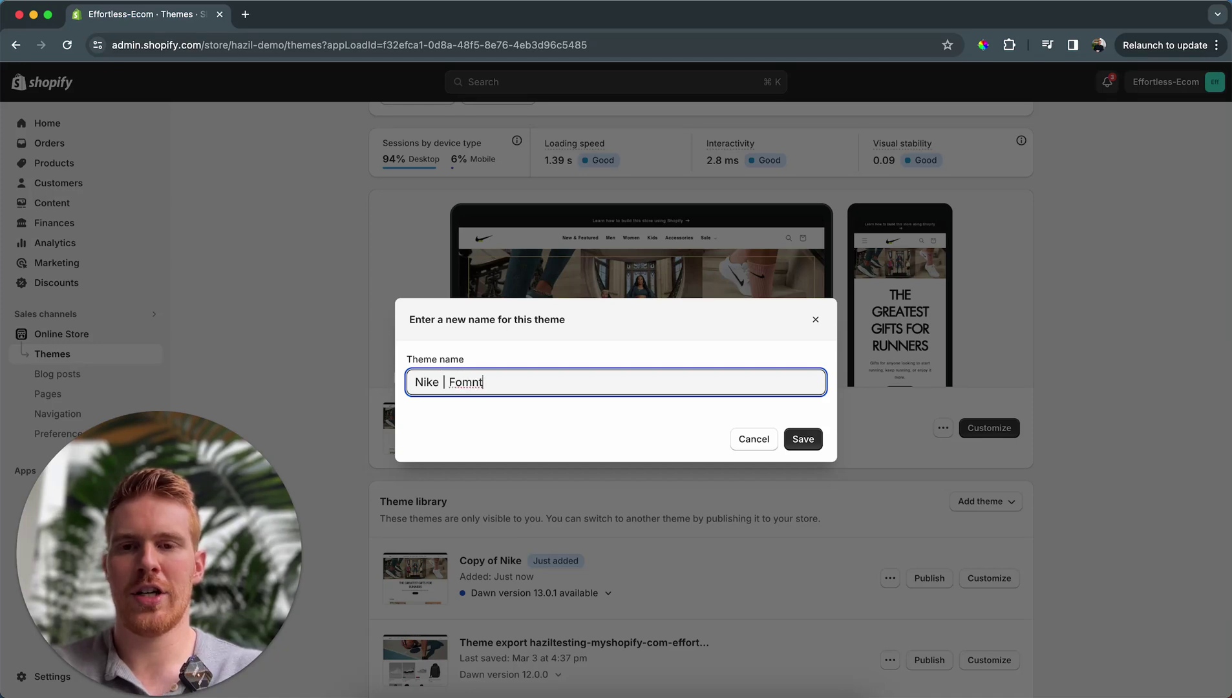
key("BackSpace")
key("BackSpace")
key("BackSpace")
key("BackSpace")
type("nt changes")
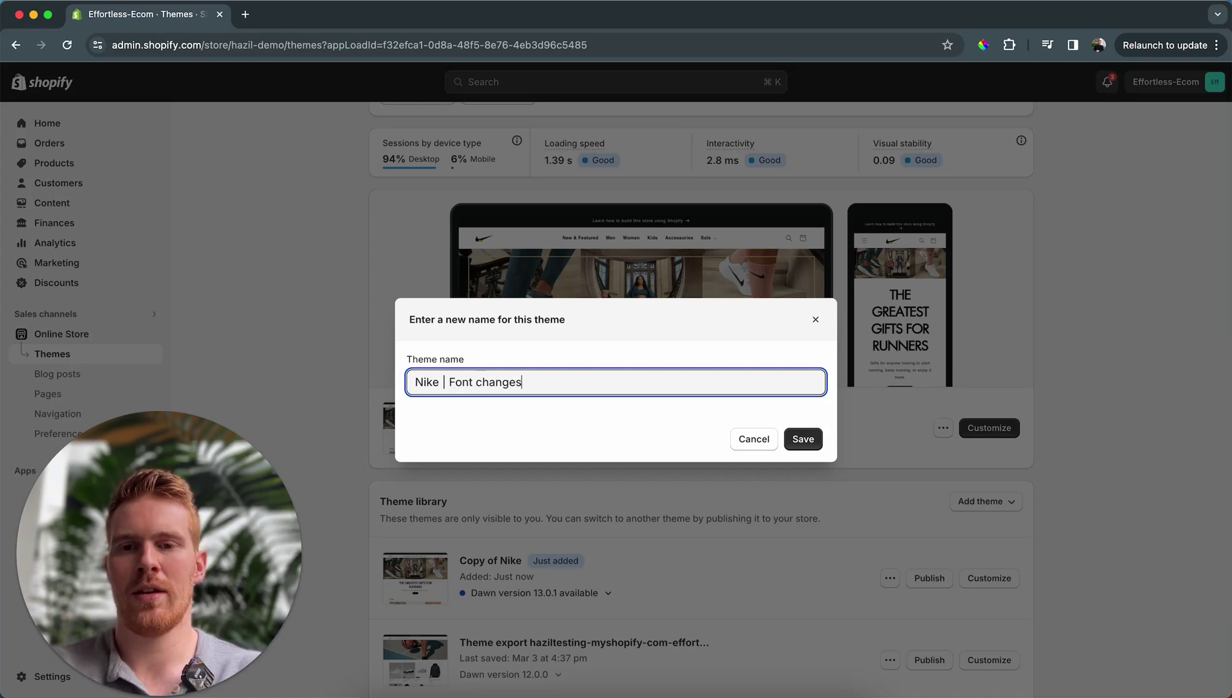
left_click(801, 437)
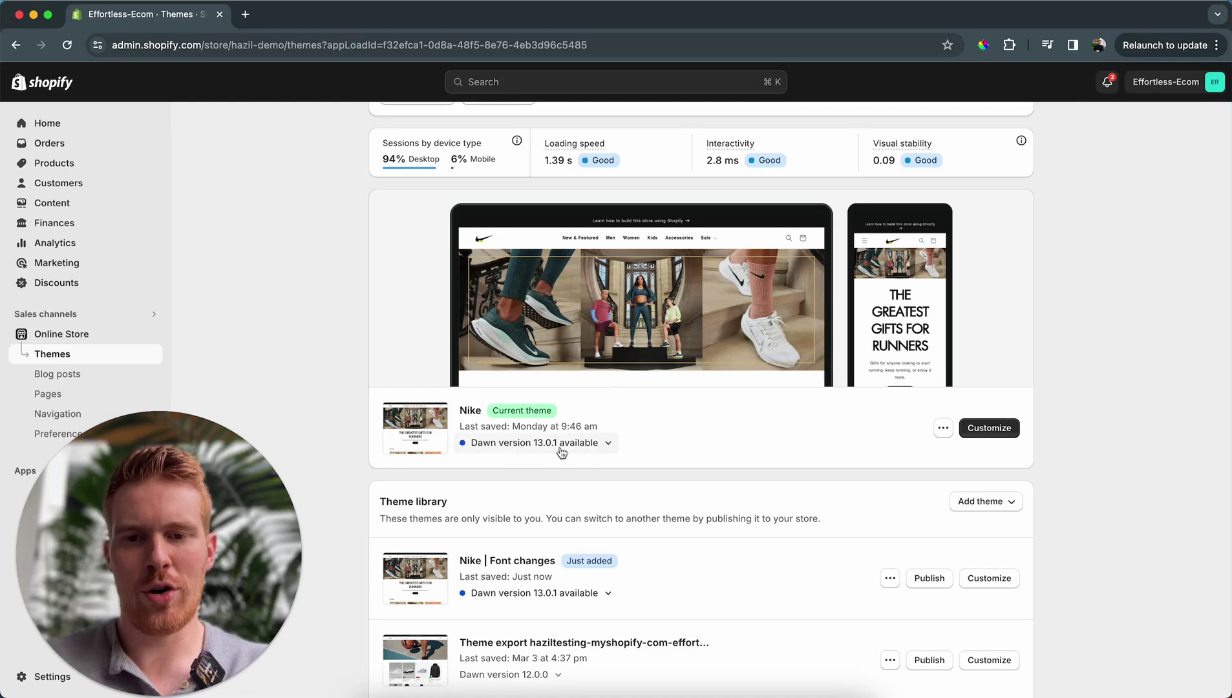
Step: Add an updated copy of the current Nike theme on Dawn version 13.0.1 to the theme library
left_click(609, 446)
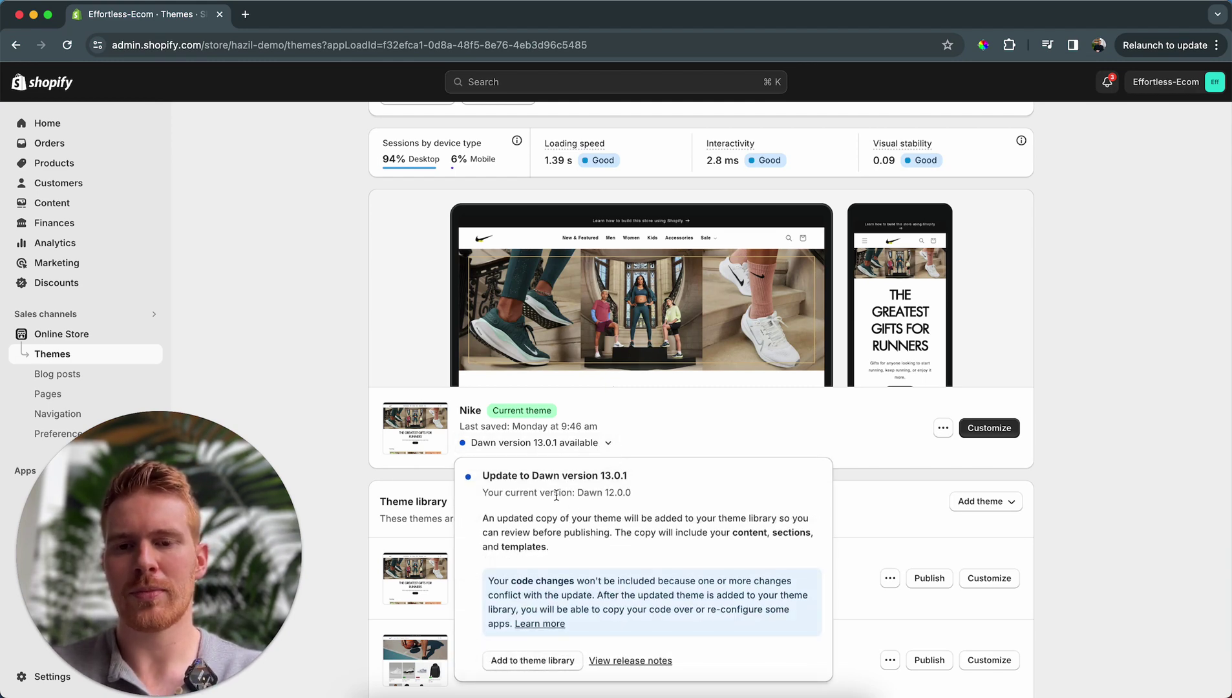
scroll(548, 522, "down", 1)
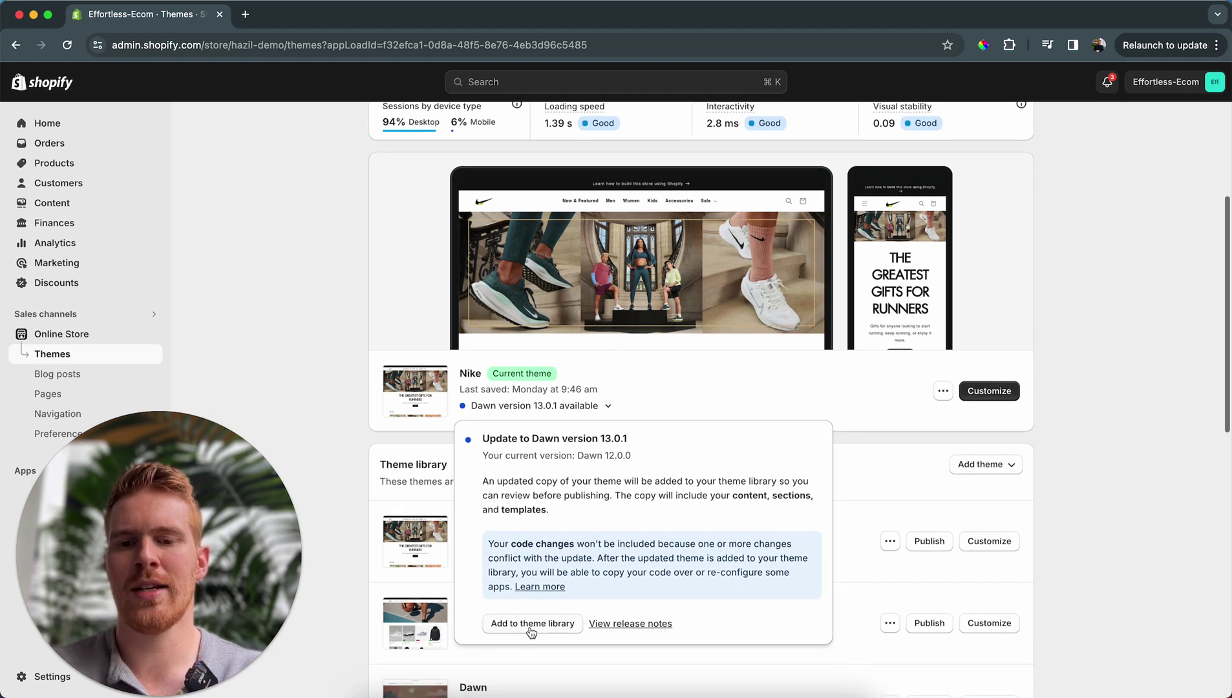
left_click(524, 624)
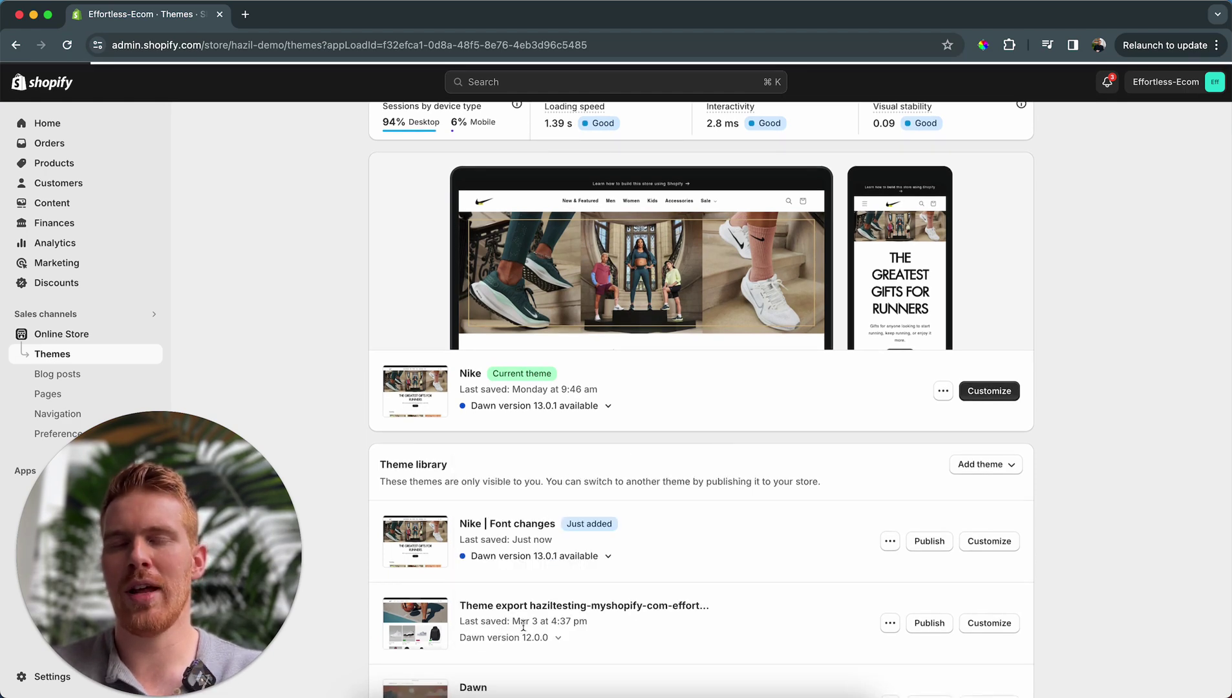
scroll(523, 625, "down", 4)
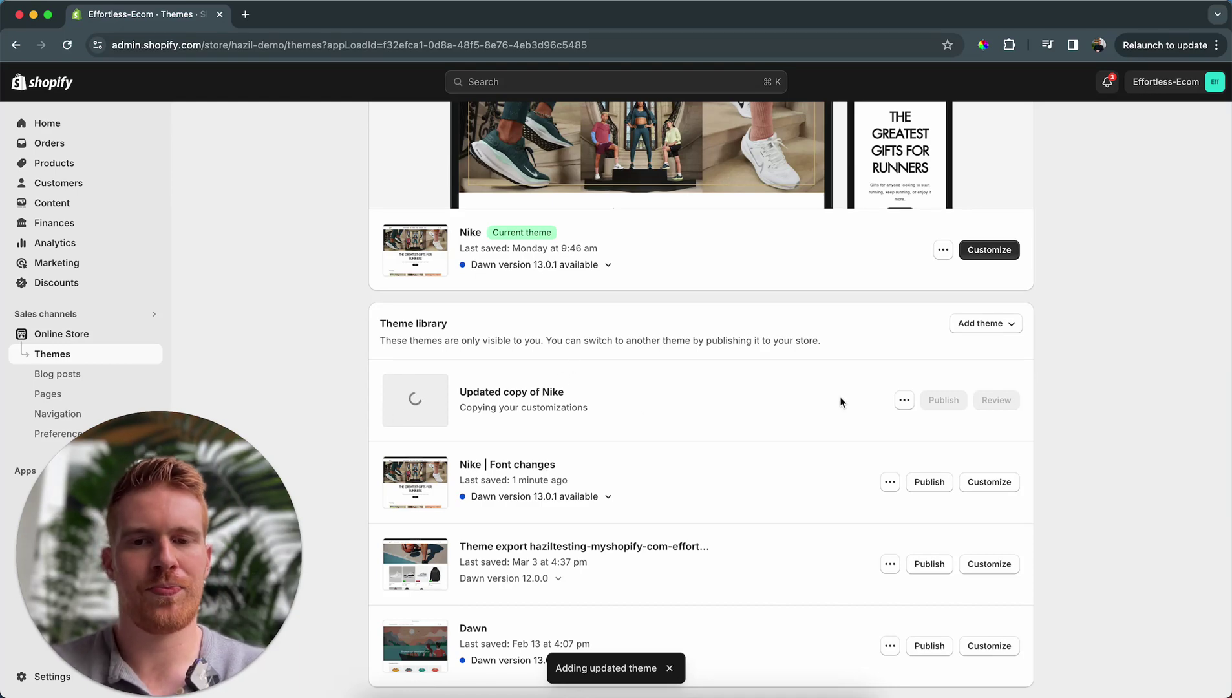
Step: Rename the updated copy of Nike as "Nike | 13.0.1" and save the name
left_click(904, 400)
left_click(895, 431)
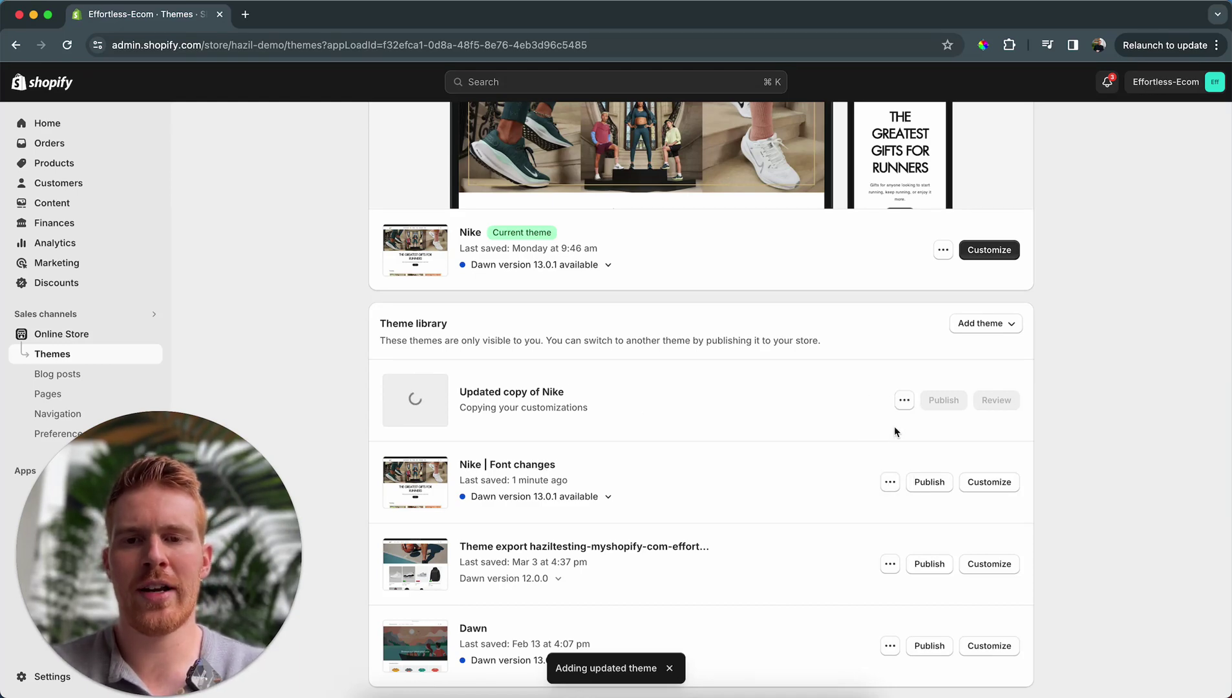
left_click(557, 373)
key("super+a")
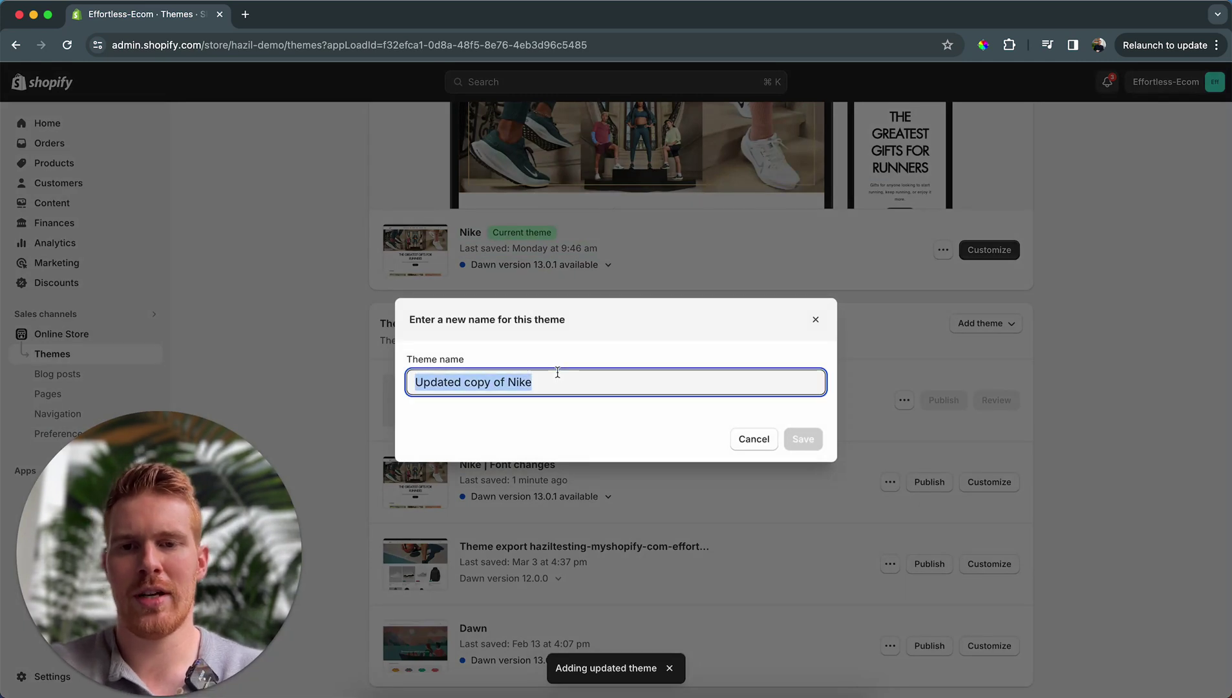
type("Nike | ")
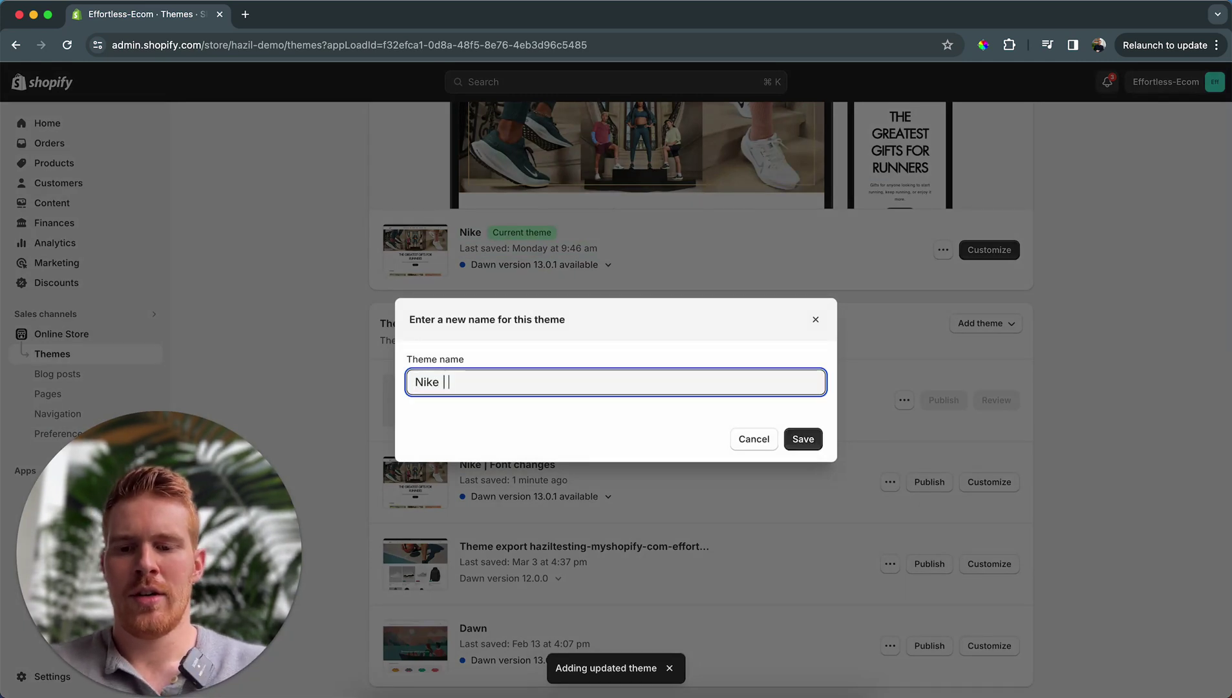
type("13.0.1")
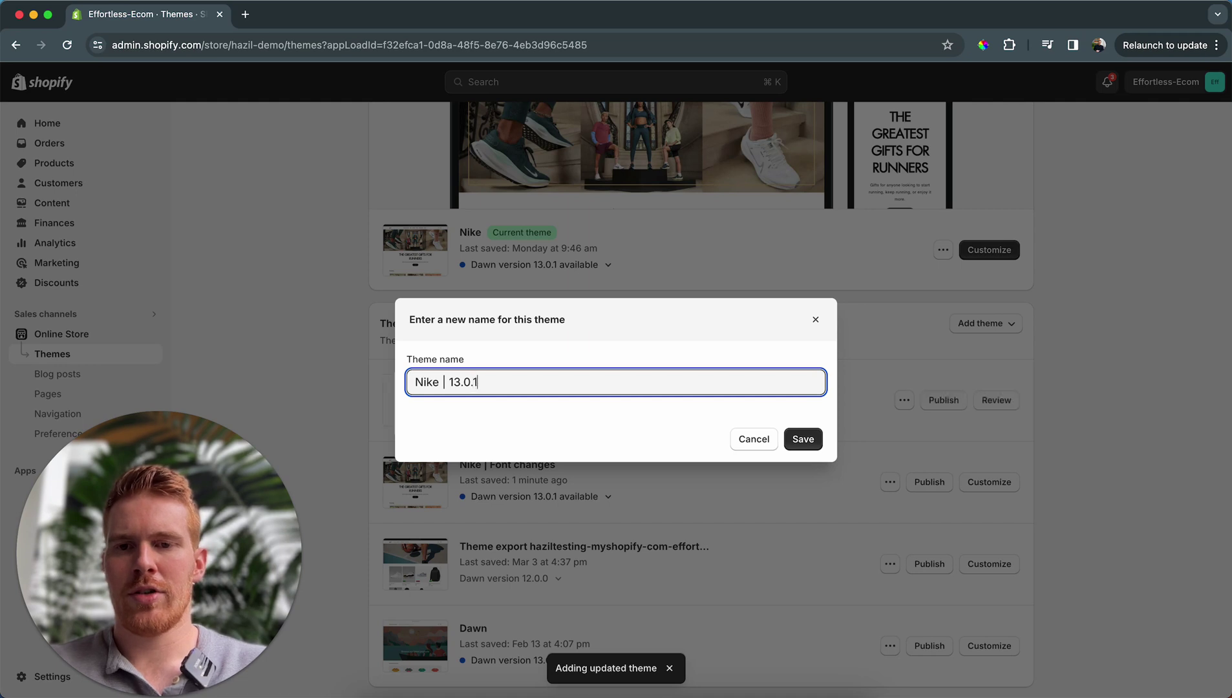
left_click(803, 439)
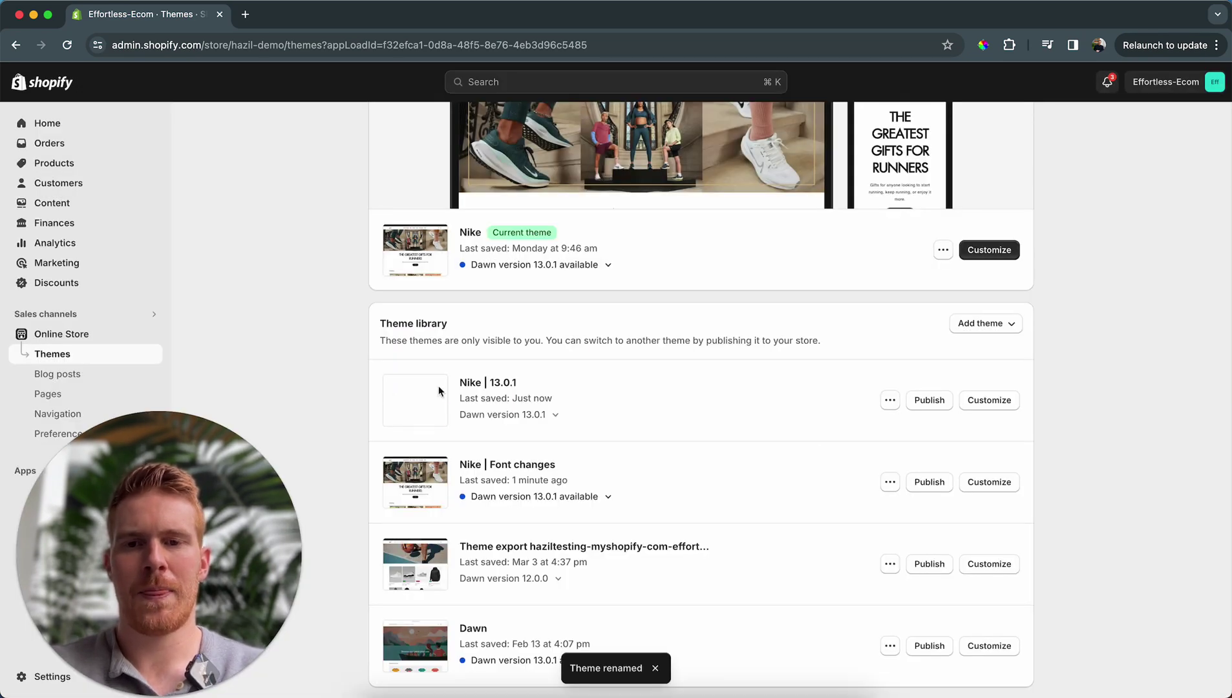
Step: Review the home page of the Nike | 13.0.1 theme in the theme editor, dismissing the discount popup, and return to the themes page
left_click(1002, 402)
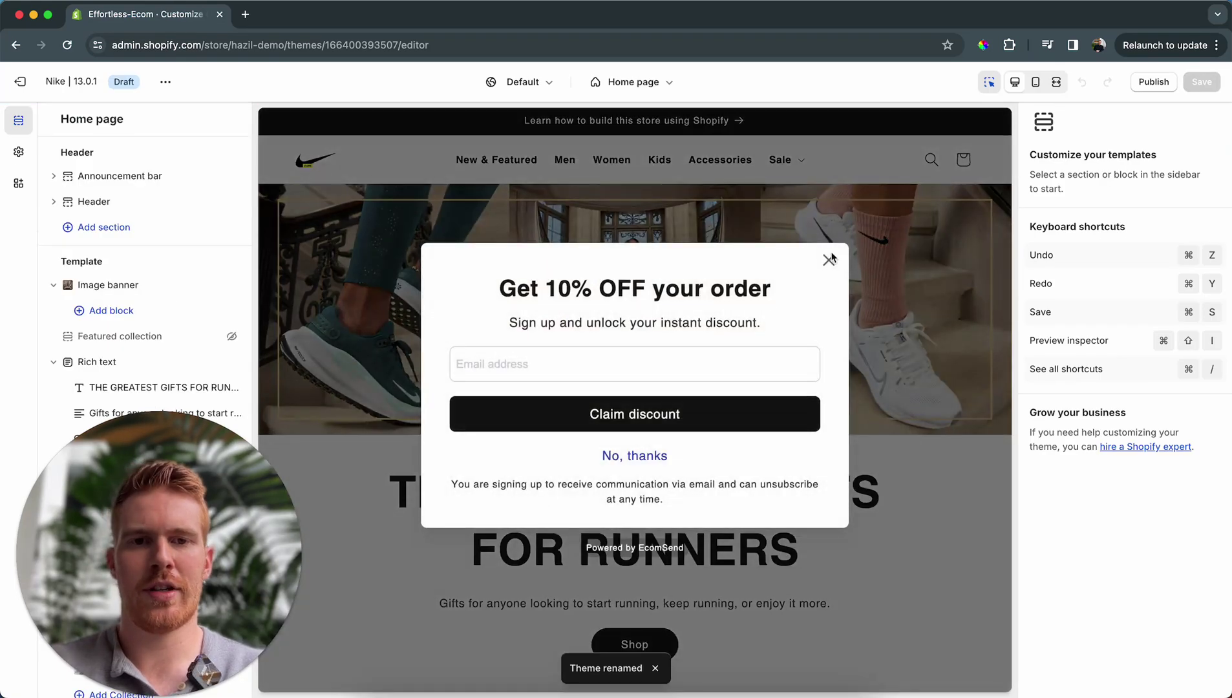
left_click(827, 257)
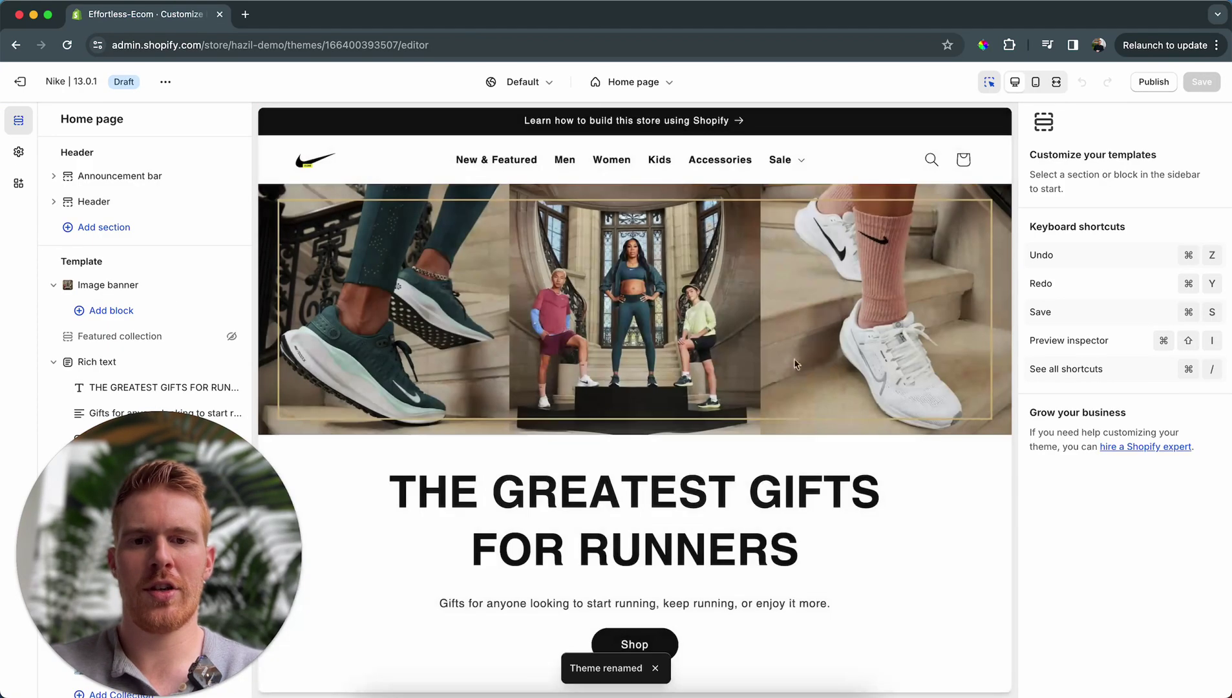
scroll(795, 364, "down", 10)
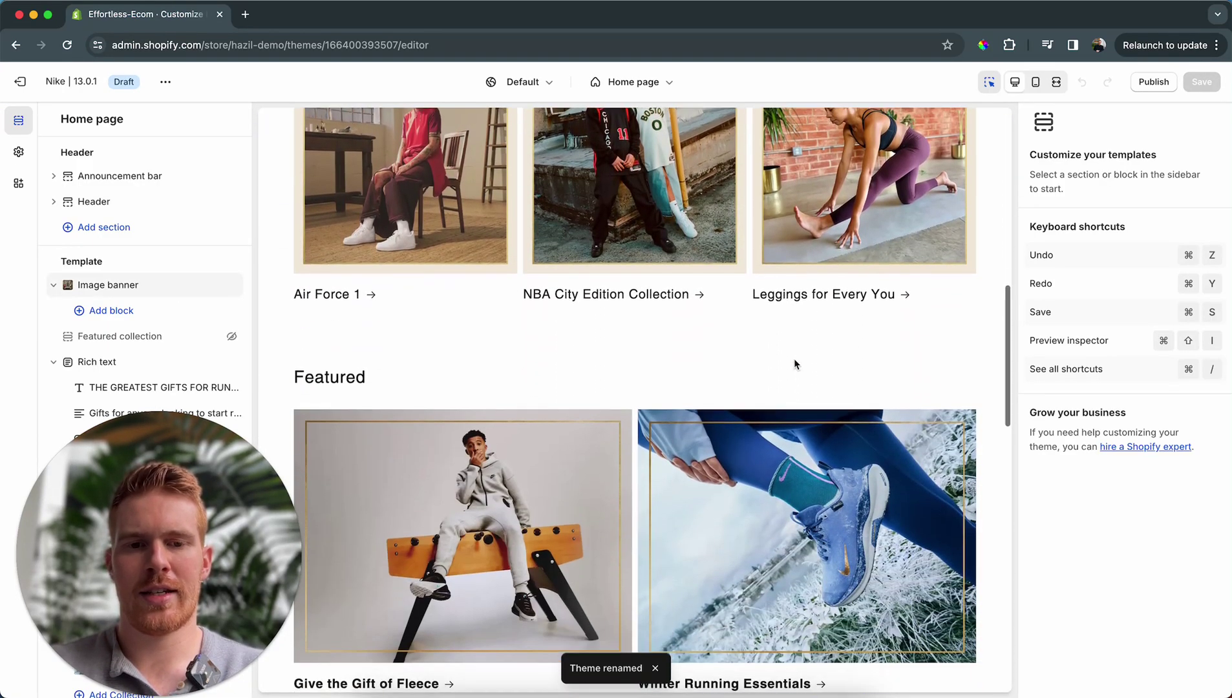
scroll(794, 364, "down", 15)
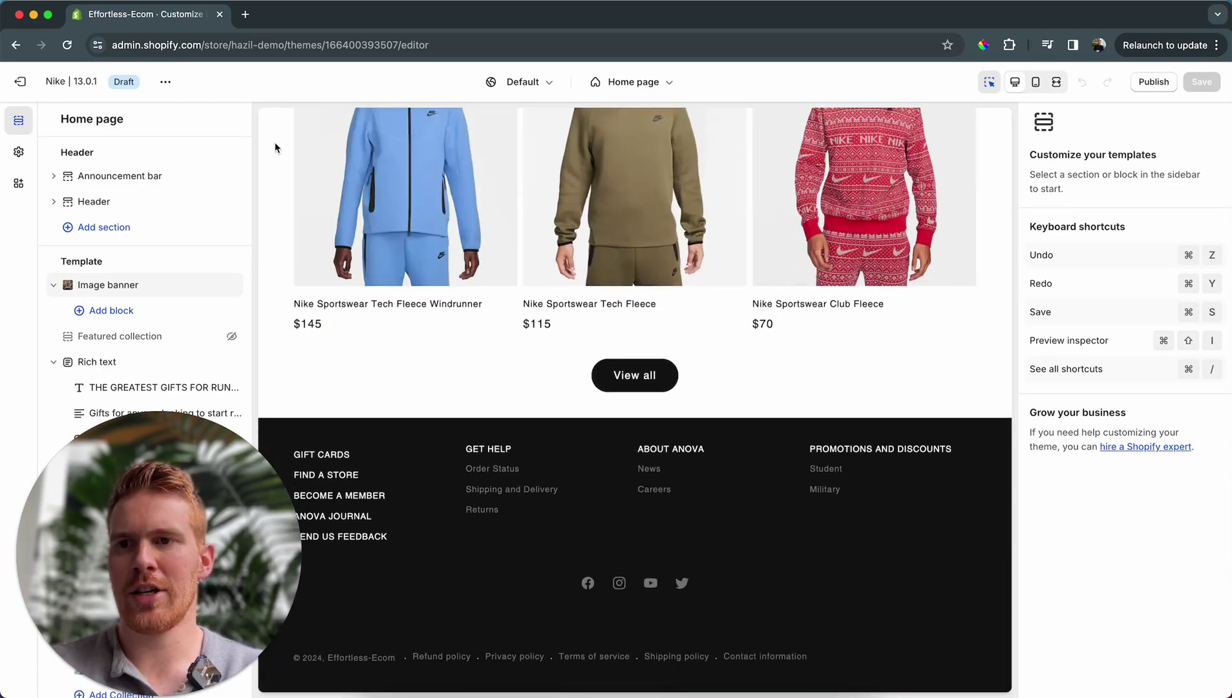
left_click(20, 81)
Step: Publish the Nike | 13.0.1 theme as the store's current theme
scroll(796, 464, "down", 2)
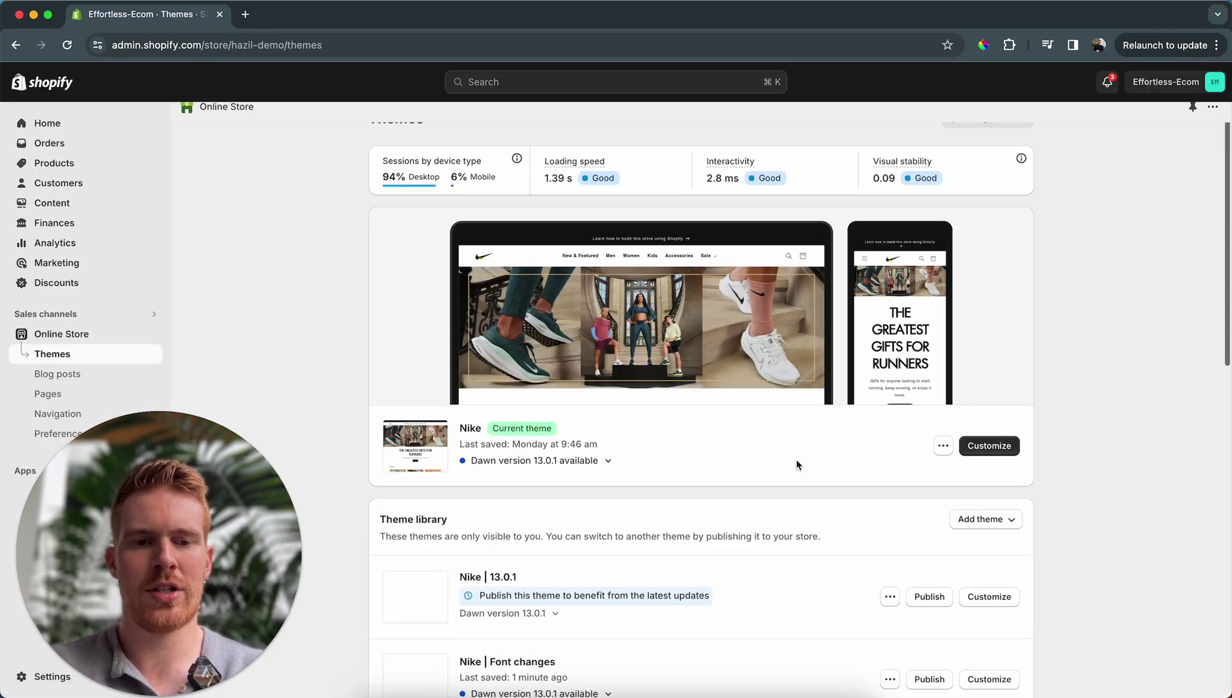
scroll(798, 465, "down", 3)
left_click(931, 507)
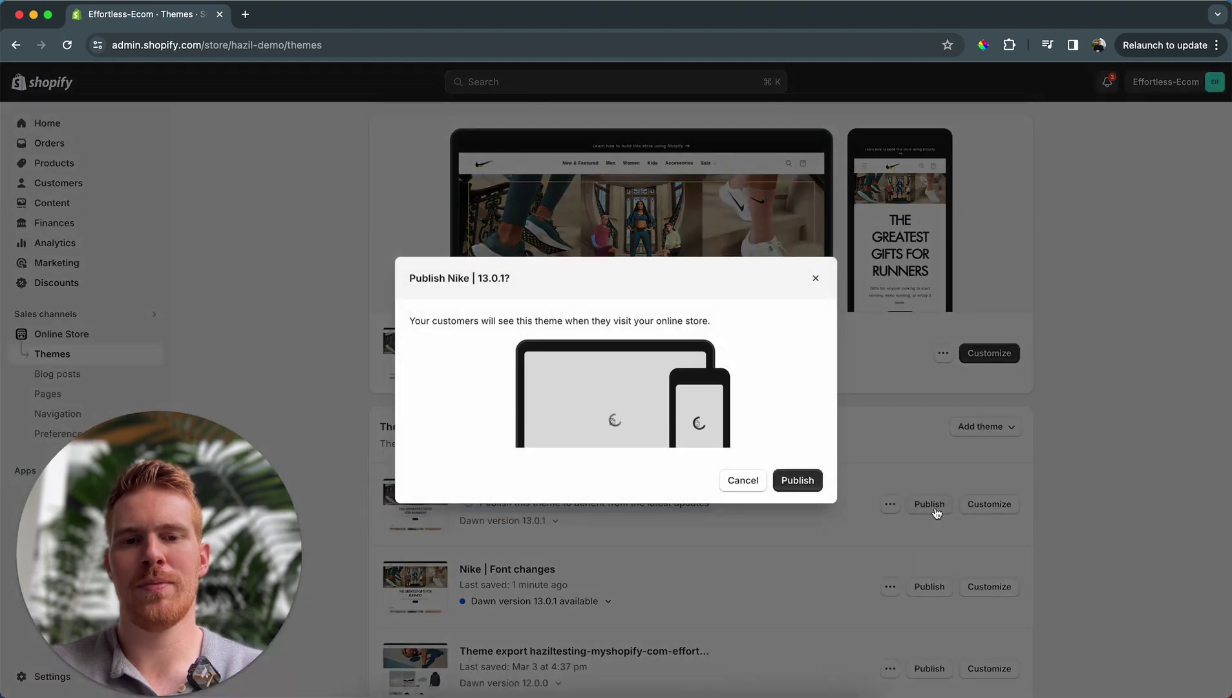
left_click(796, 480)
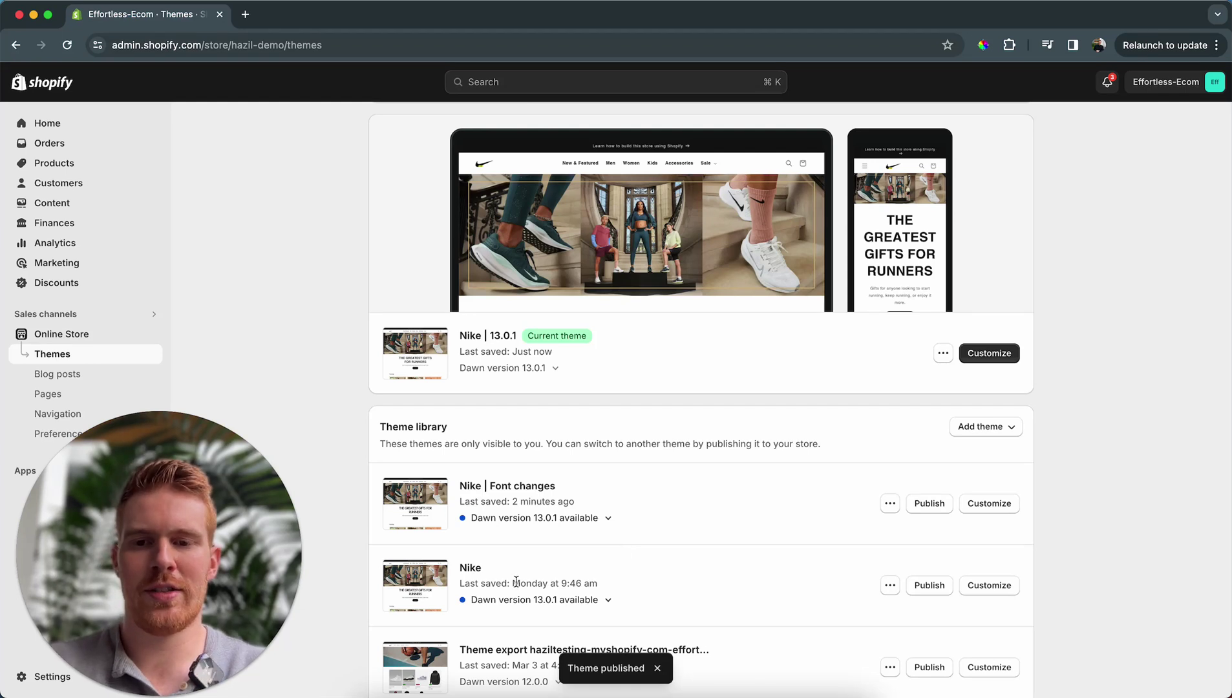
Step: Rename the previously live Nike theme in the library as "Nike | Backup - 03-13-24"
left_click_drag(458, 568, 497, 570)
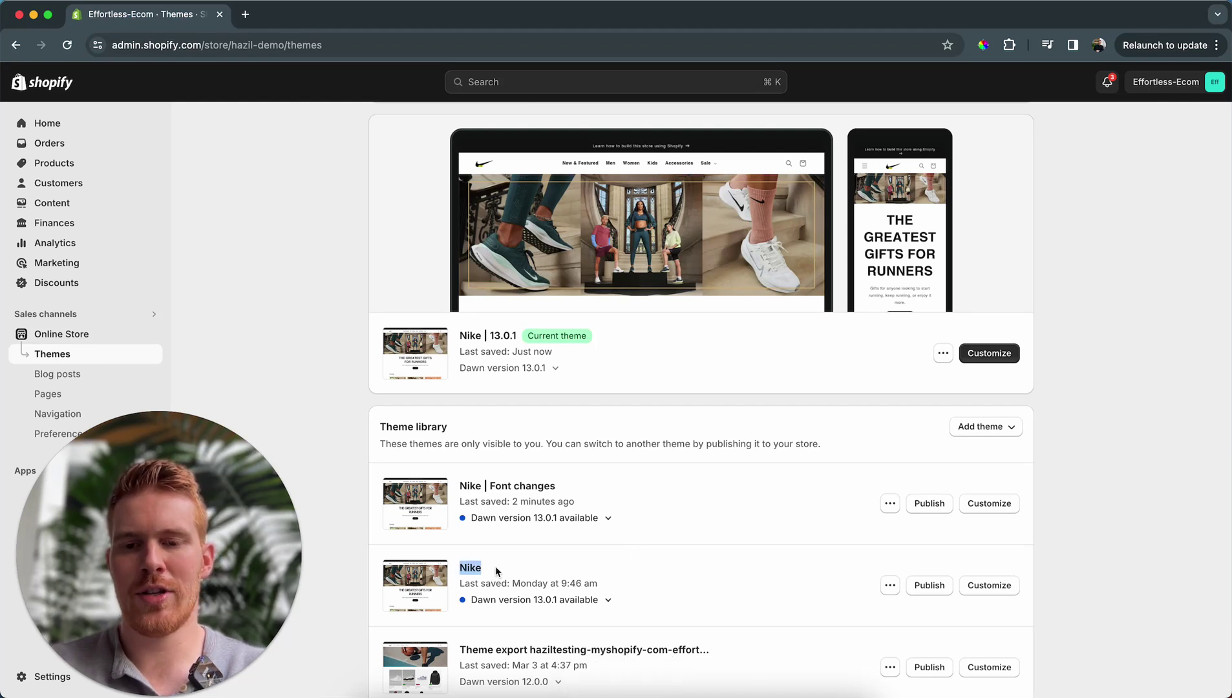
left_click(890, 587)
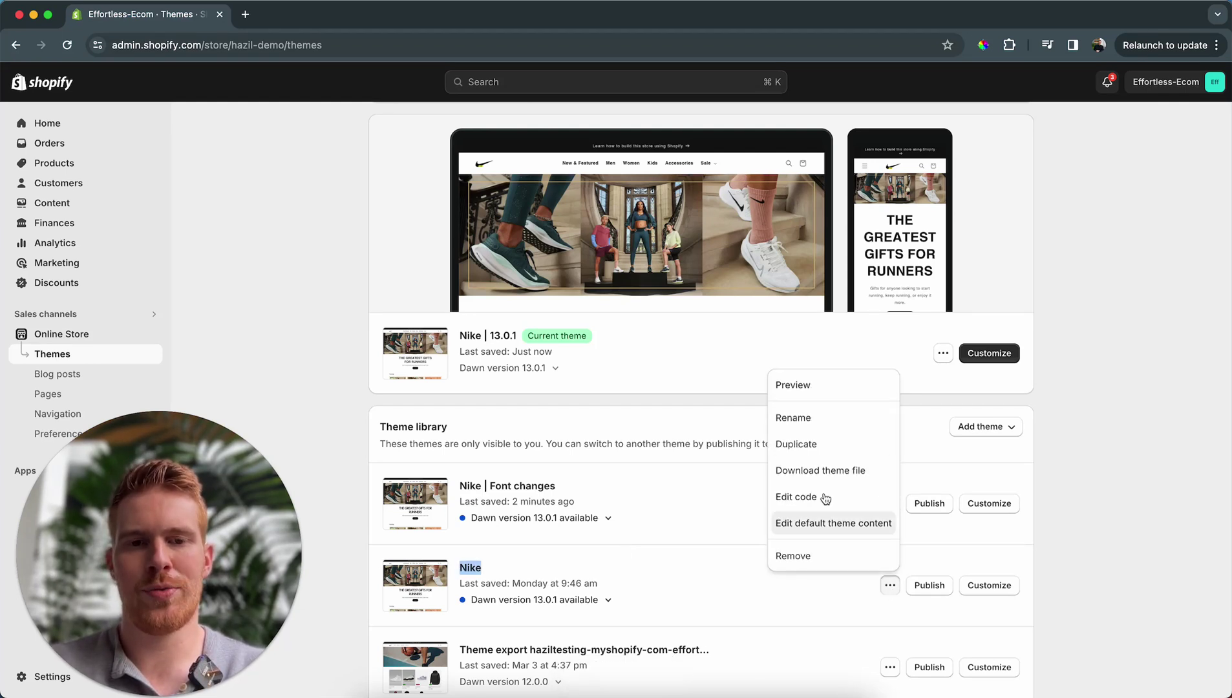
left_click(805, 419)
left_click(514, 382)
type("| ")
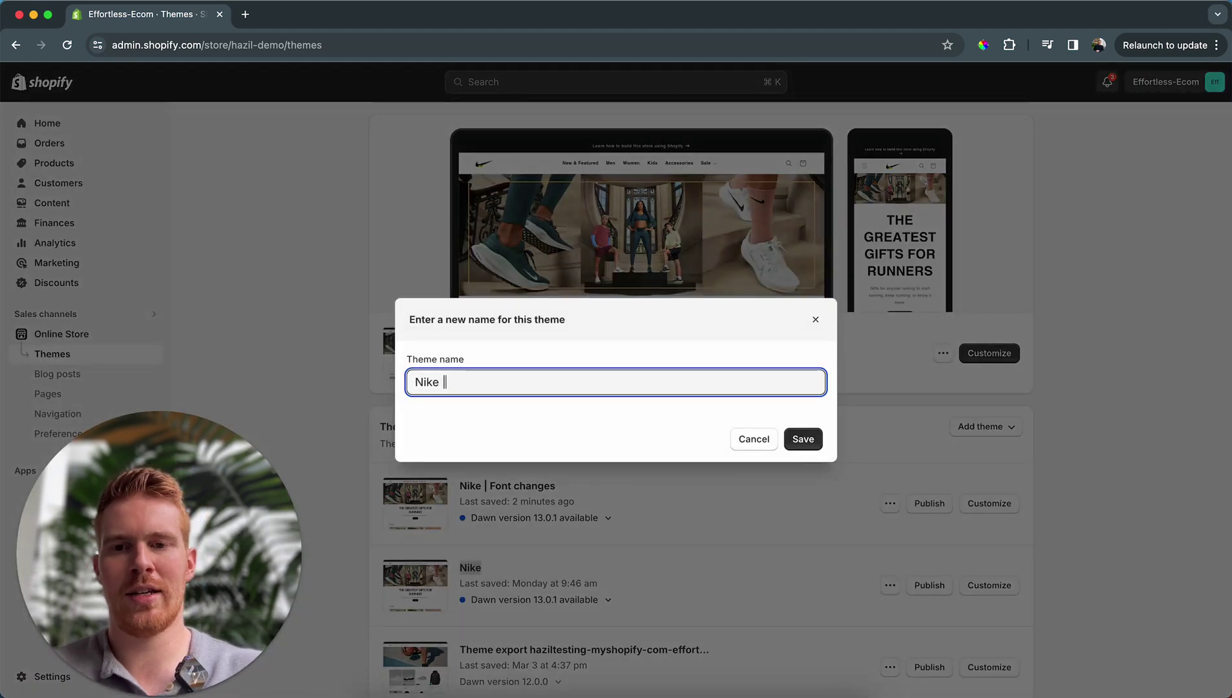
type("Backup -")
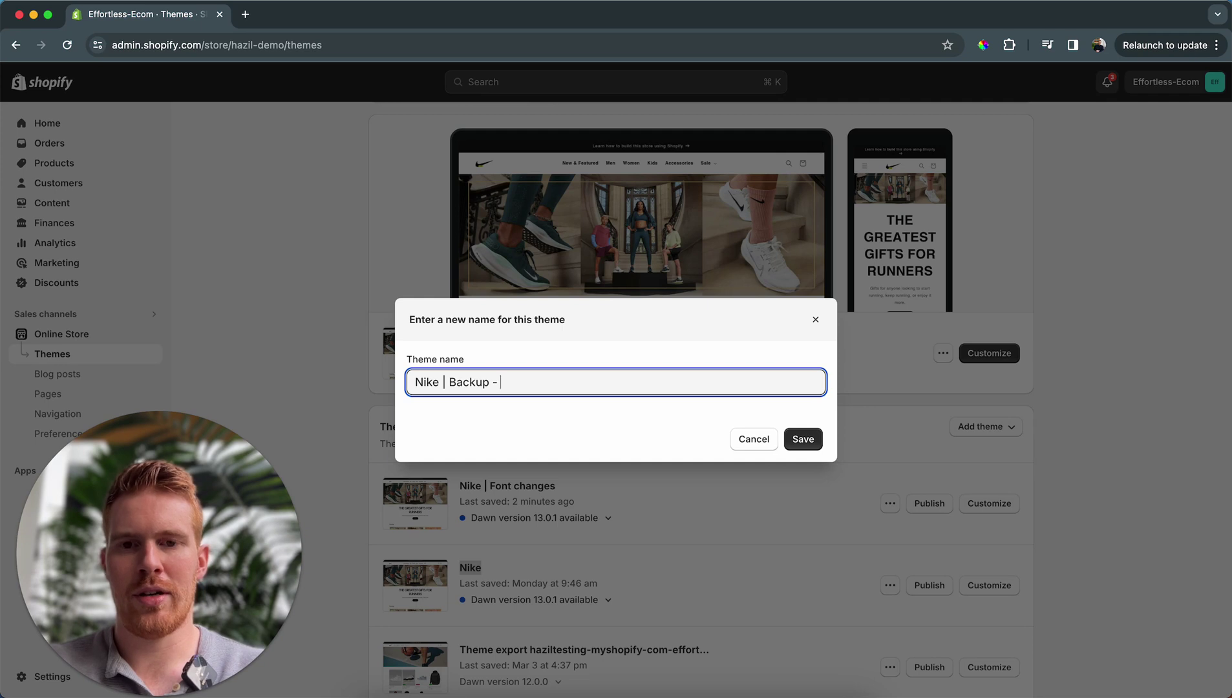
type(" 03-13-24")
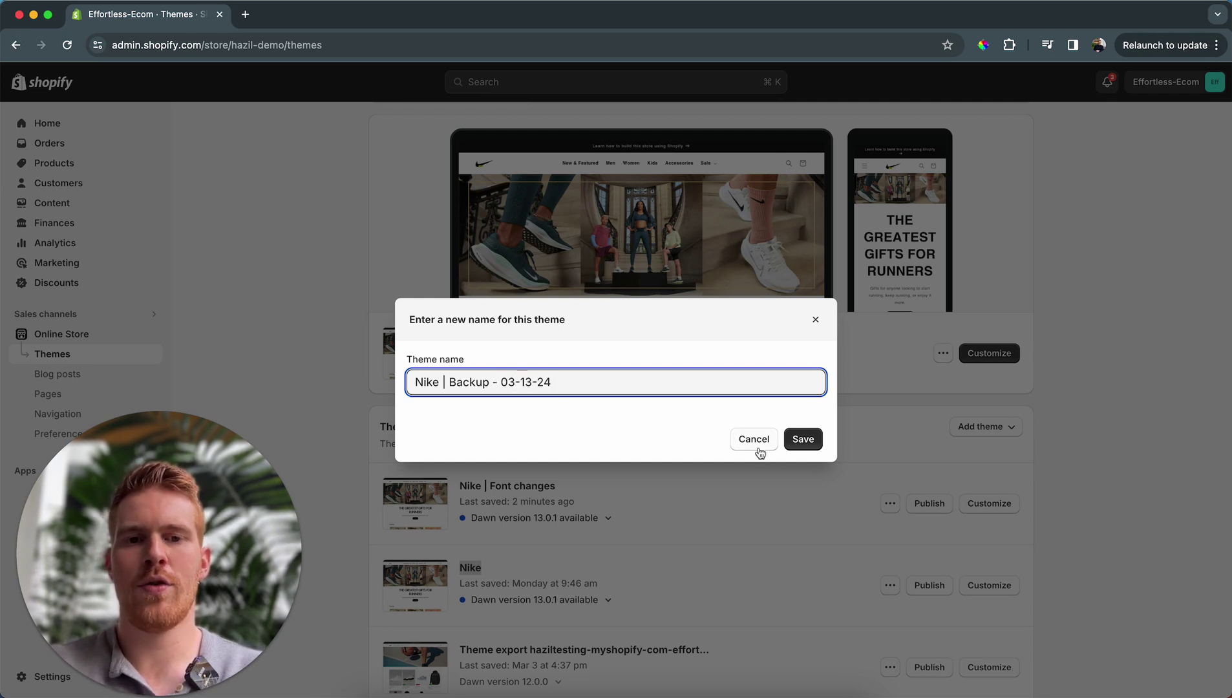
left_click(802, 441)
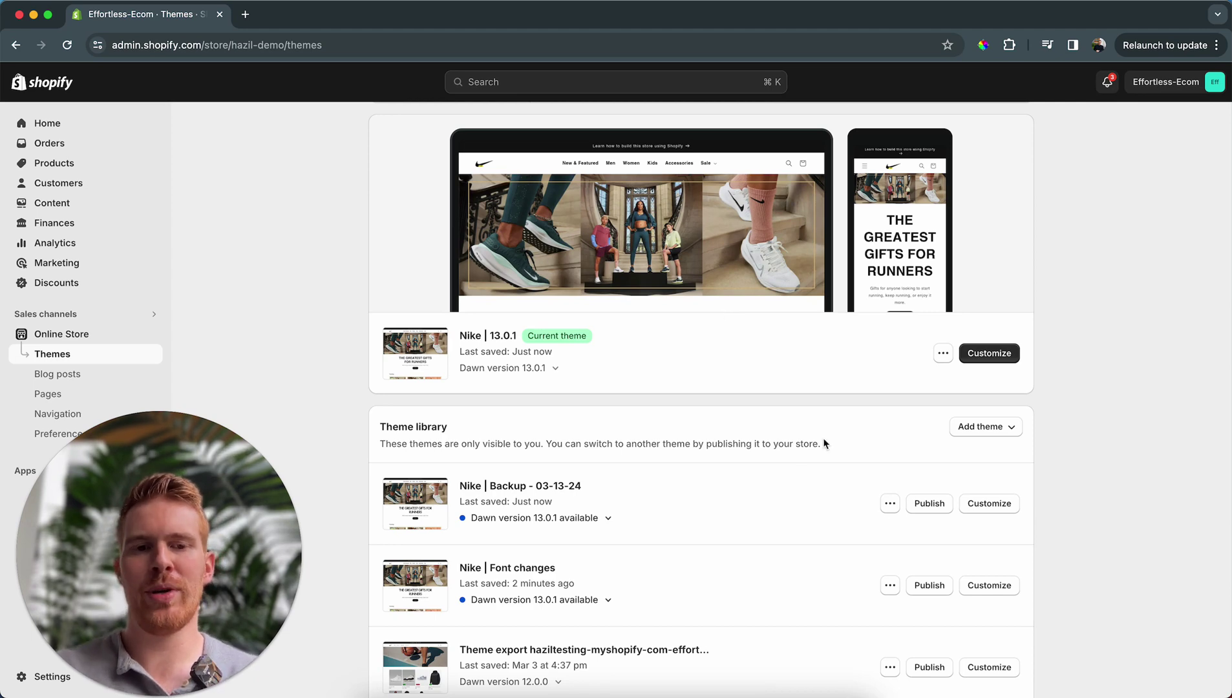
Step: Publish the Nike | Backup - 03-13-24 theme to roll the store back to it
left_click(931, 505)
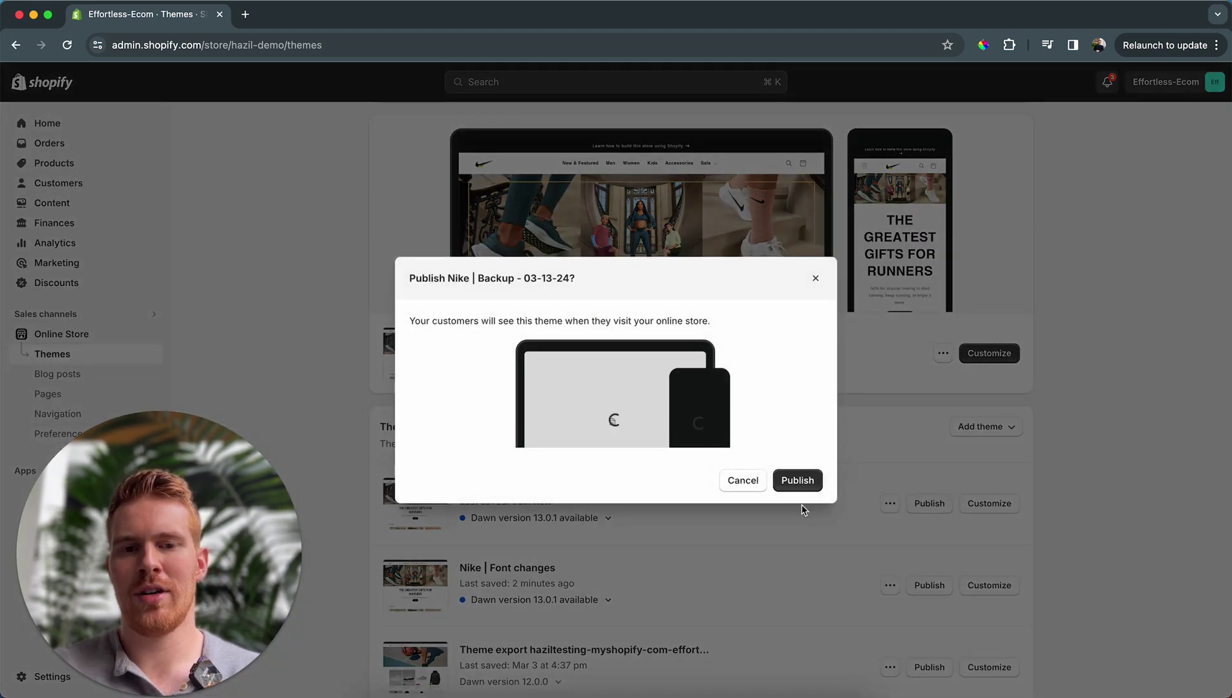
left_click(802, 482)
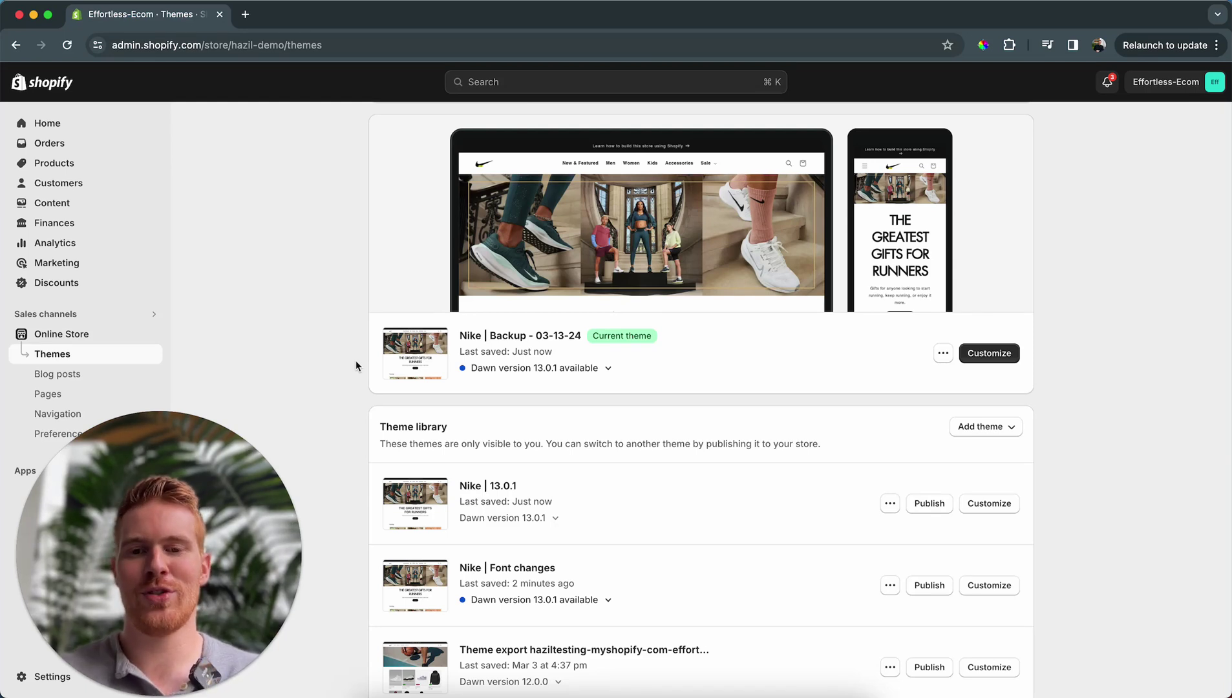
Step: Remove the Nike | Font changes theme from the theme library
left_click(888, 586)
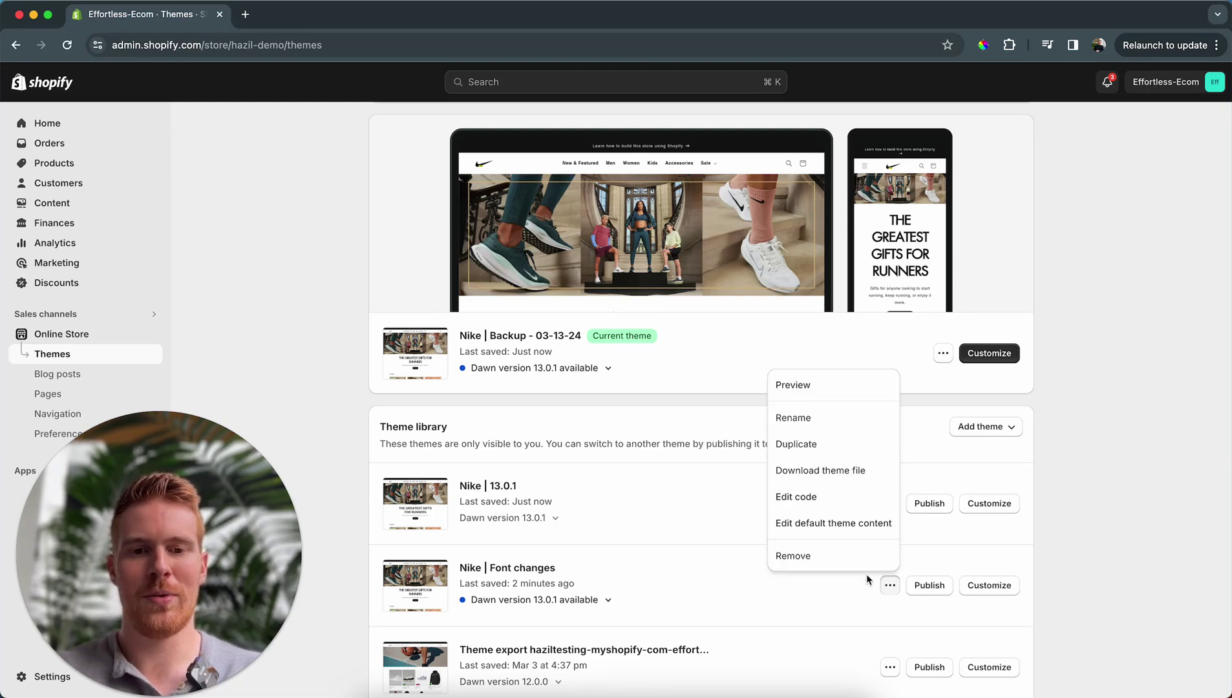
left_click(829, 560)
left_click(786, 433)
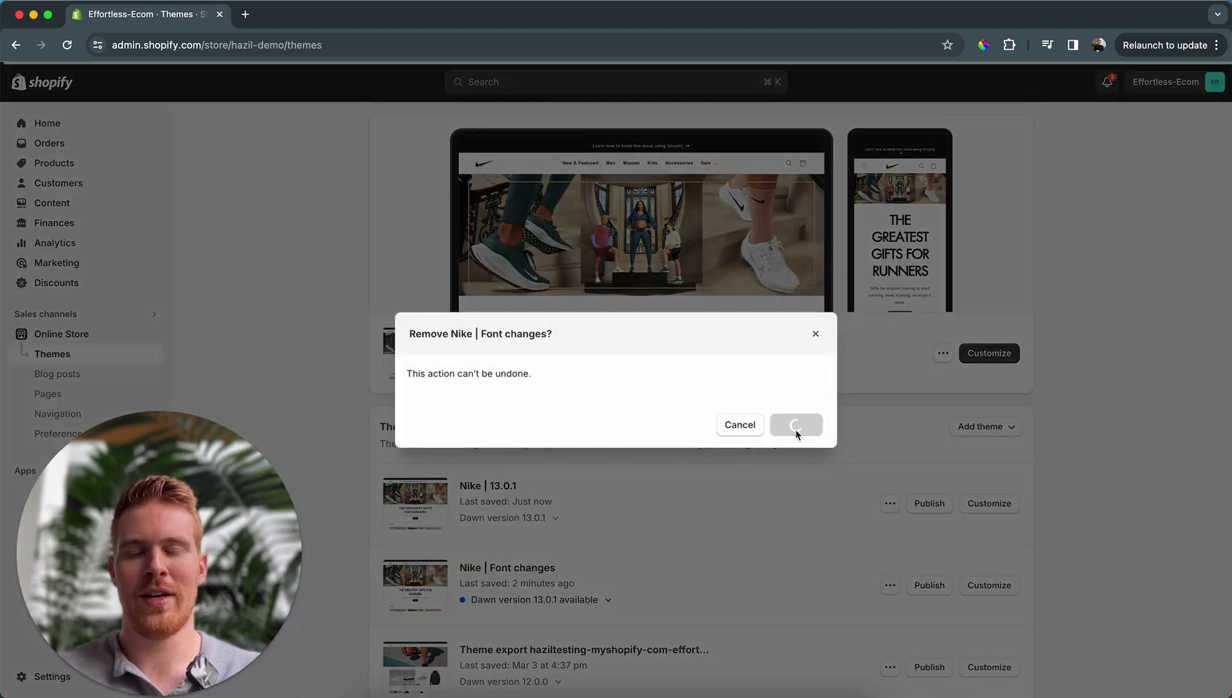